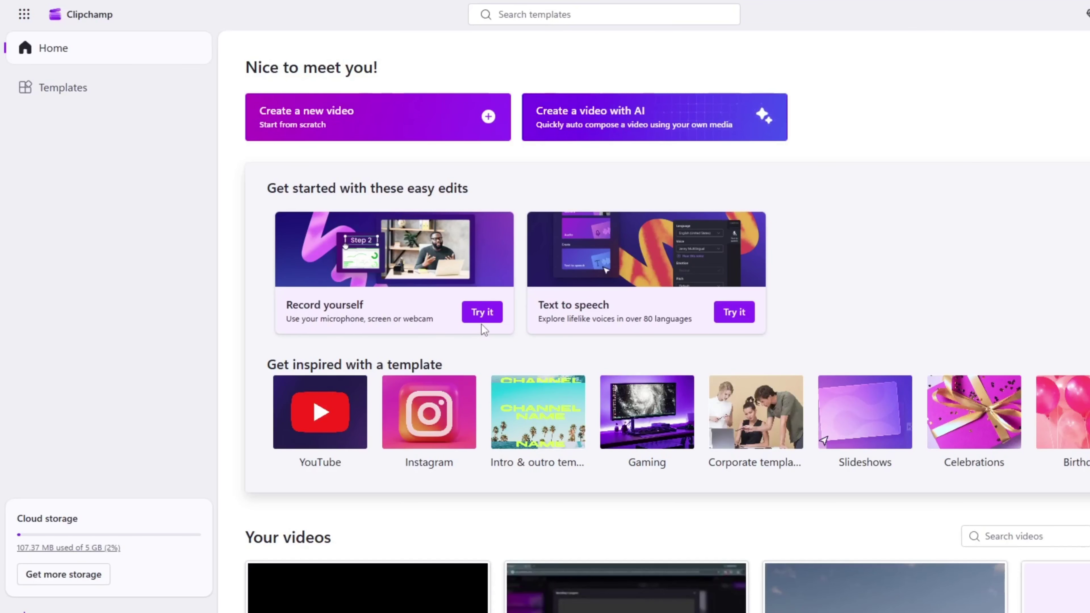
Open the existing project Video Project 4 from the saved videos and bring up the audio recorder.
{"action": "scroll", "coordinate": [481, 324], "scroll_direction": "down", "scroll_amount": 8}
{"action": "left_click", "coordinate": [370, 348]}
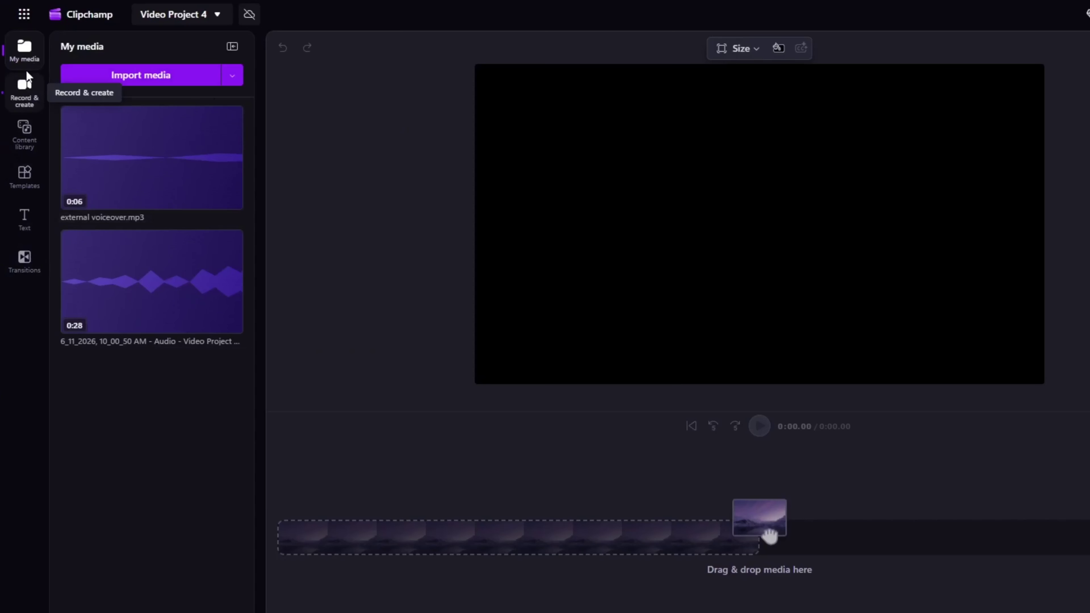
{"action": "left_click", "coordinate": [24, 89]}
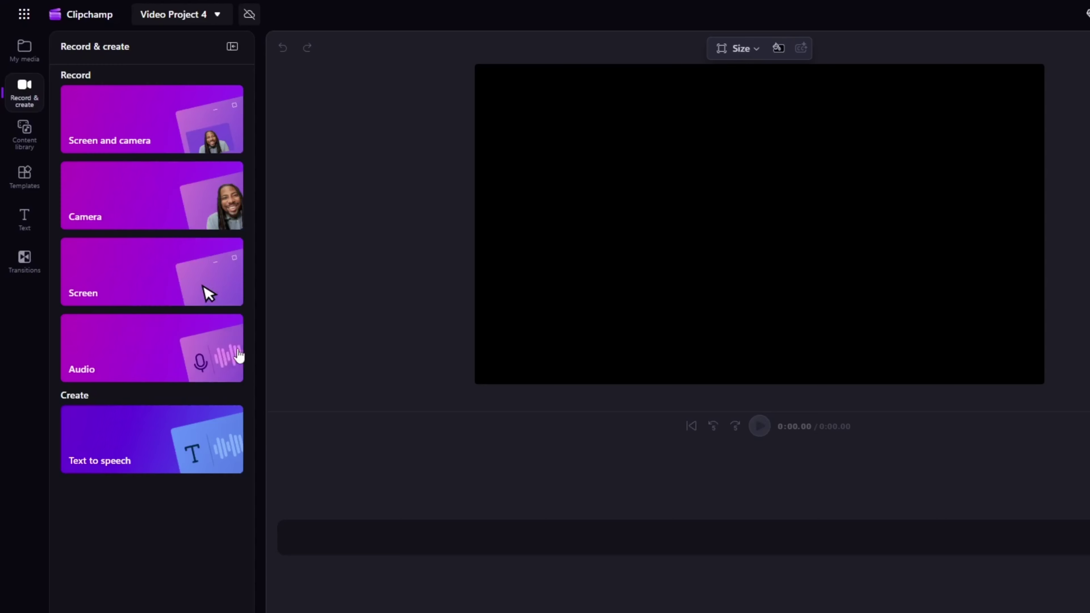
{"action": "left_click", "coordinate": [221, 365]}
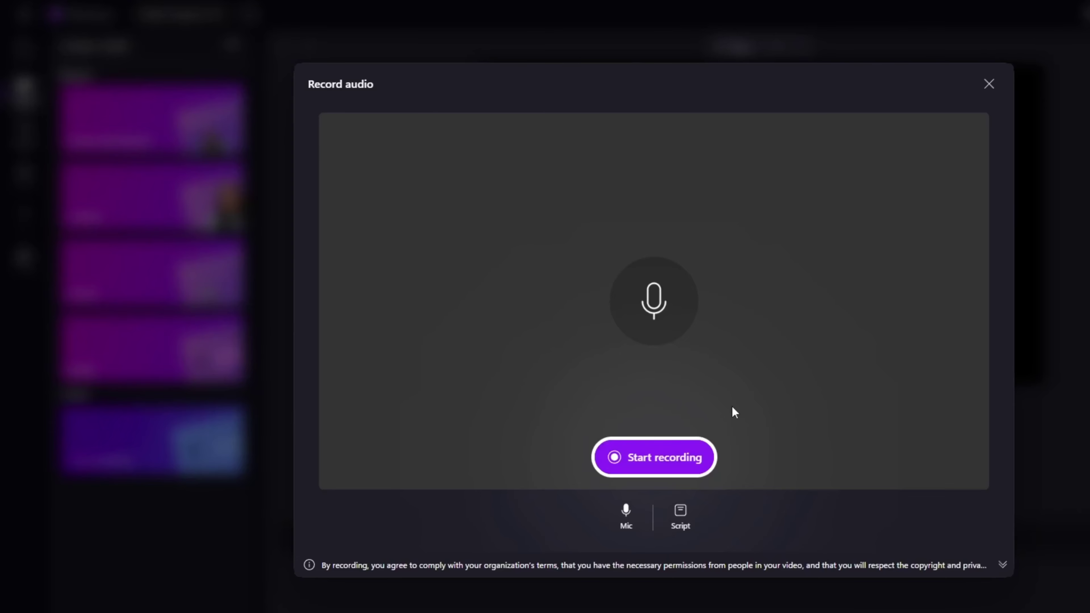
Look at the recorder's script box, close it, and record a microphone voiceover about 8 seconds long.
{"action": "left_click", "coordinate": [686, 524]}
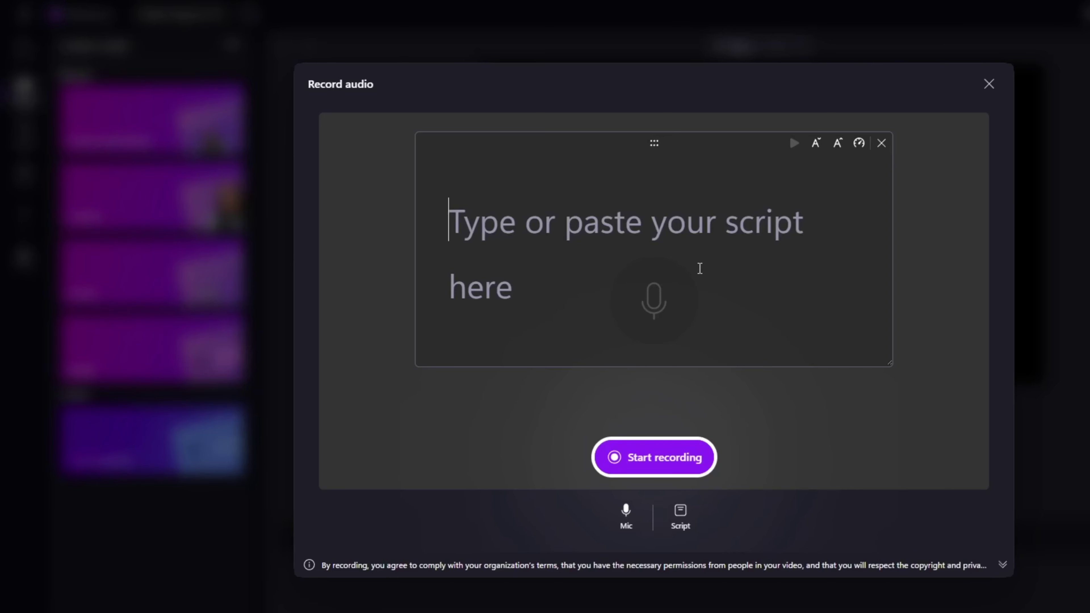
{"action": "left_click", "coordinate": [888, 150]}
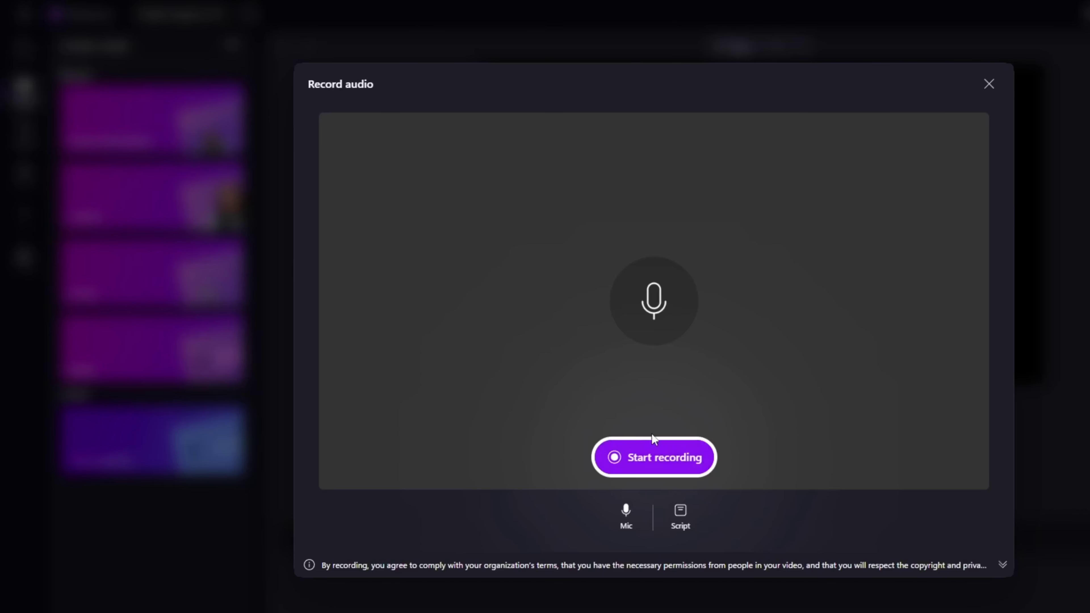
{"action": "left_click", "coordinate": [669, 474]}
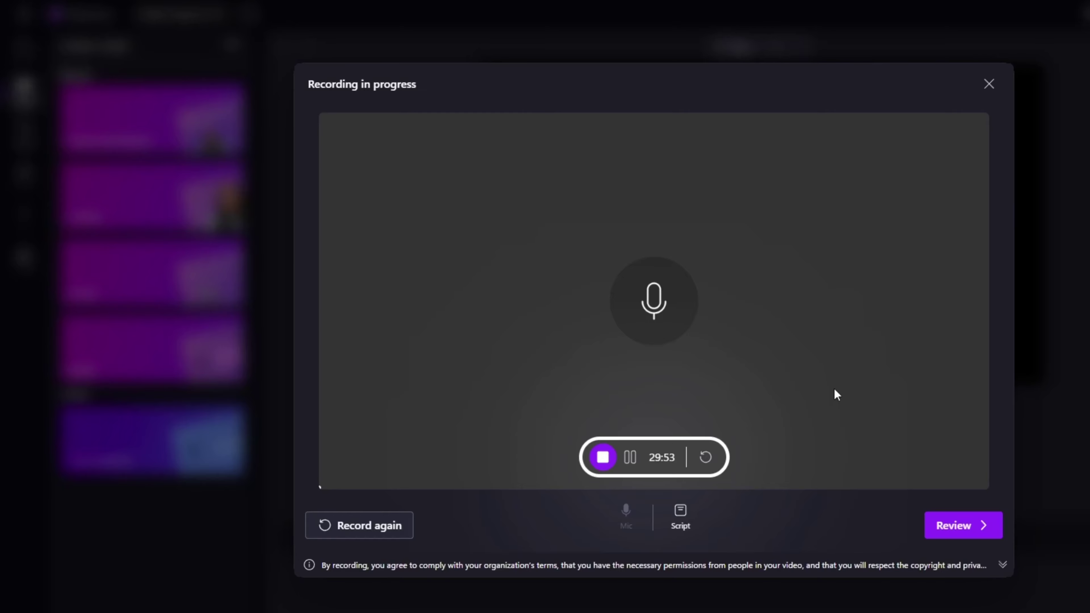
{"action": "left_click", "coordinate": [603, 457]}
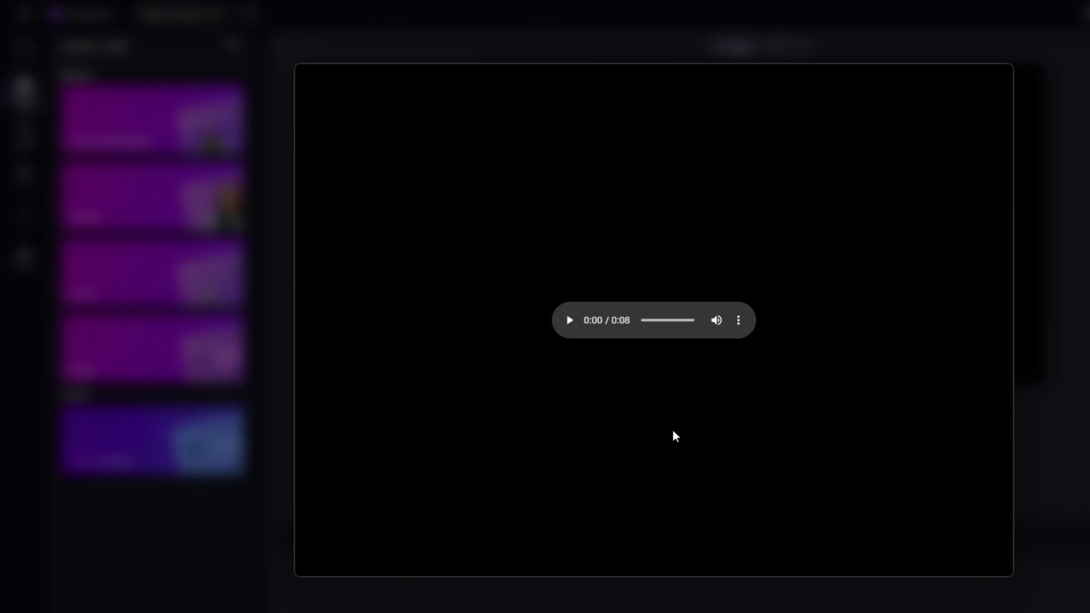
Preview the recorded voiceover and save it into the project for editing.
{"action": "mouse_move", "coordinate": [754, 355]}
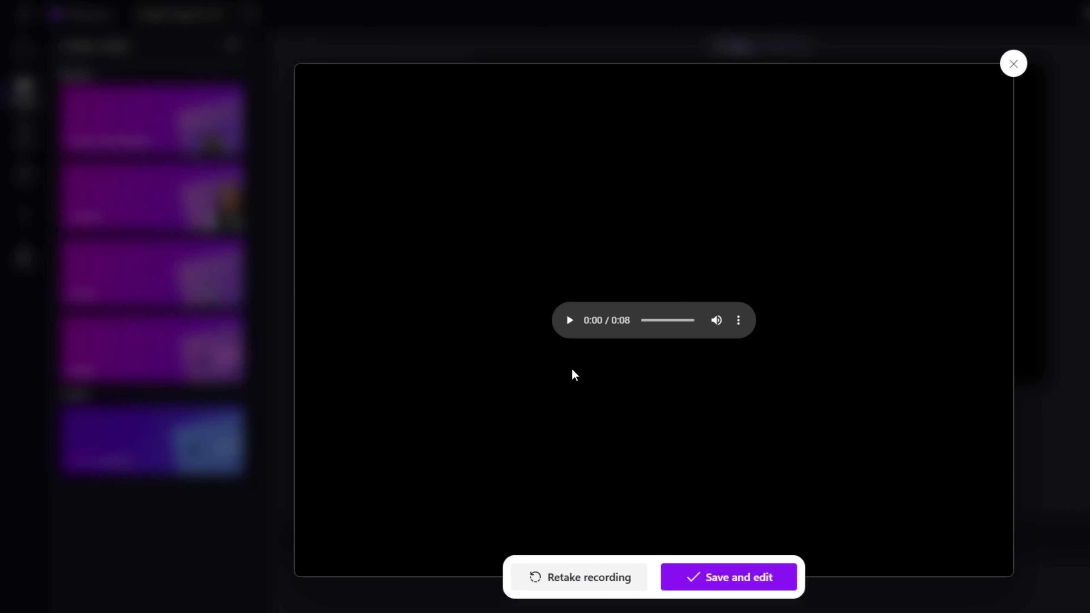
{"action": "left_click", "coordinate": [570, 321]}
{"action": "left_click", "coordinate": [569, 321]}
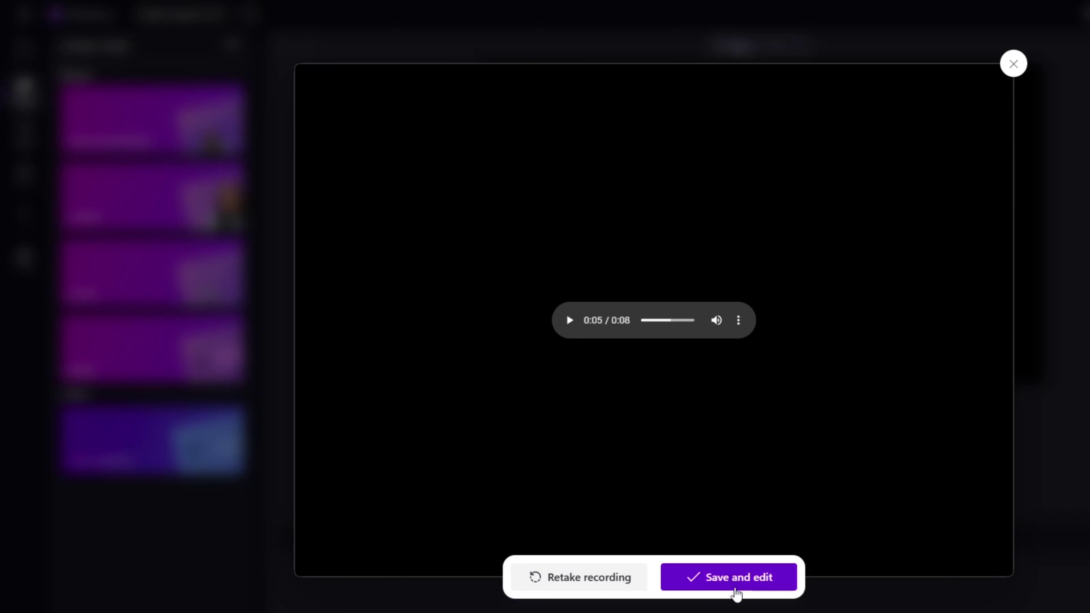
{"action": "left_click", "coordinate": [735, 593]}
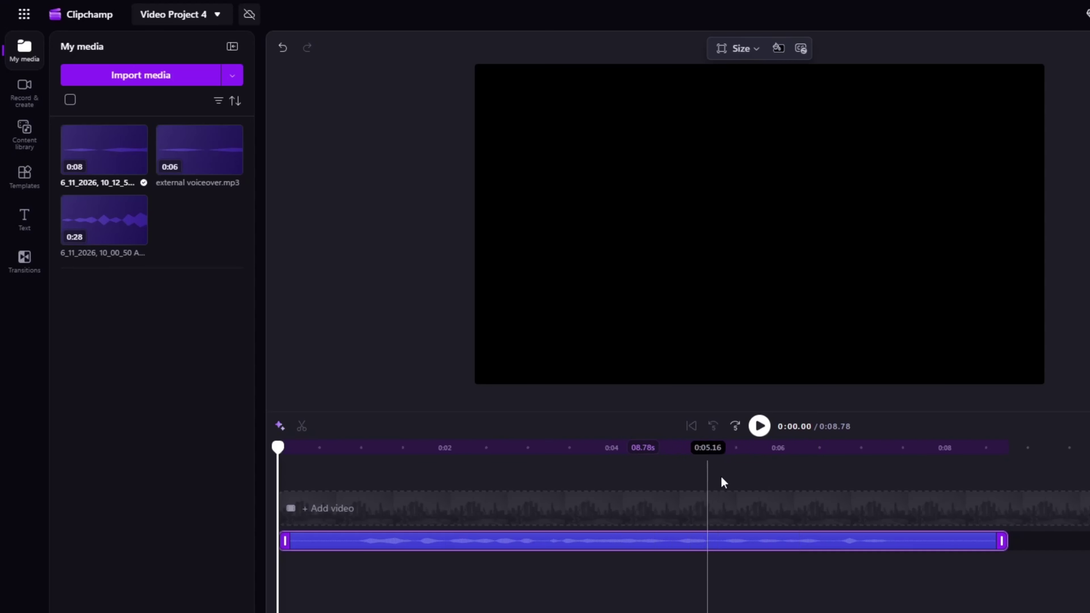
Trim the silence from both ends of the voiceover clip to about 6.65 s and move it to the timeline's start.
{"action": "left_click_drag", "start_coordinate": [278, 447], "coordinate": [353, 449]}
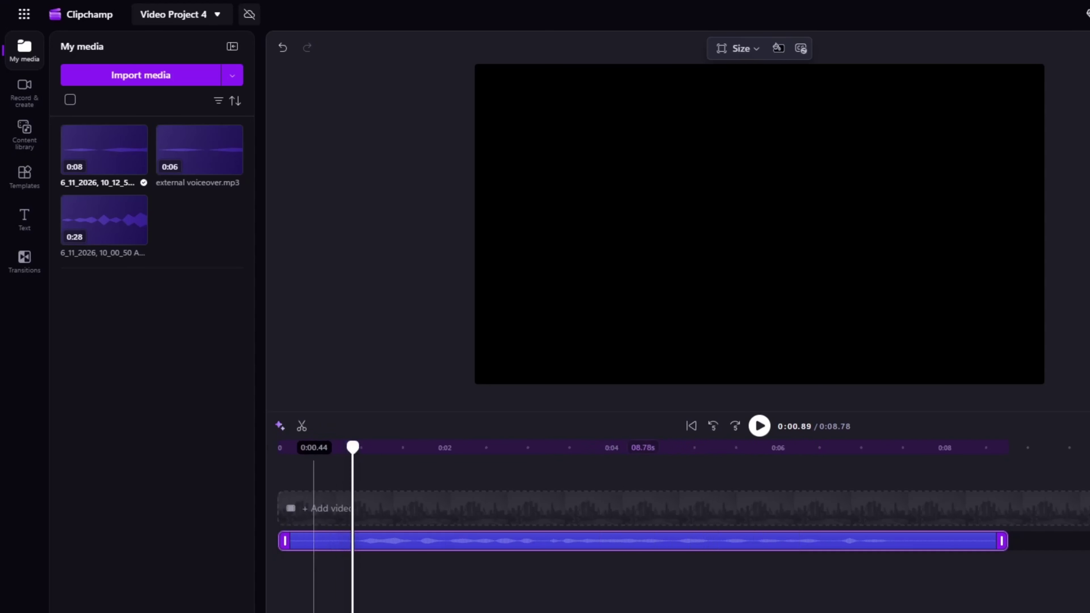
{"action": "left_click_drag", "start_coordinate": [284, 540], "coordinate": [360, 541]}
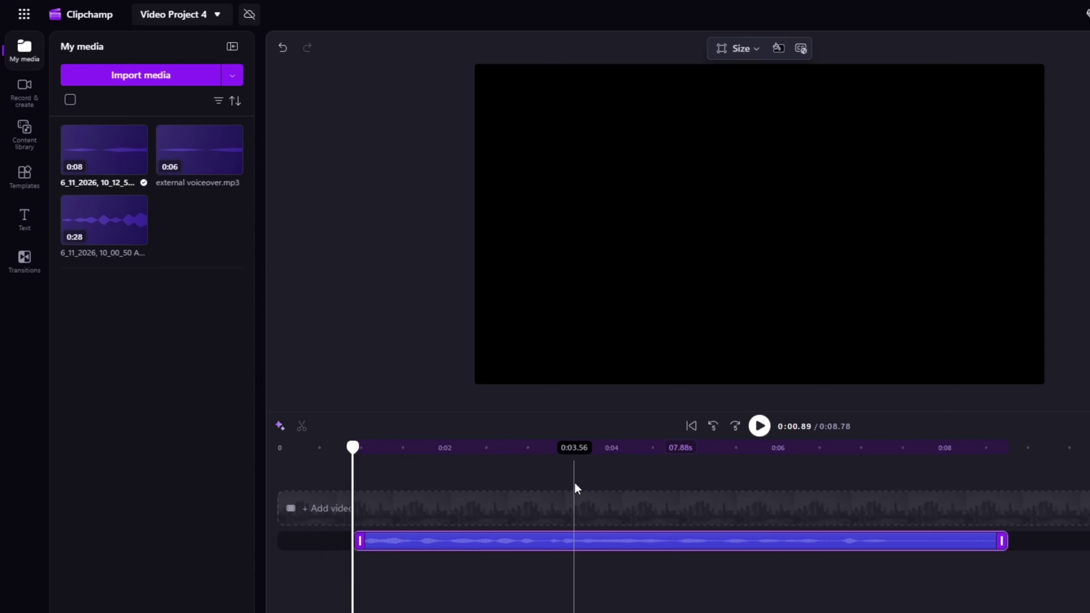
{"action": "left_click_drag", "start_coordinate": [353, 448], "coordinate": [278, 447]}
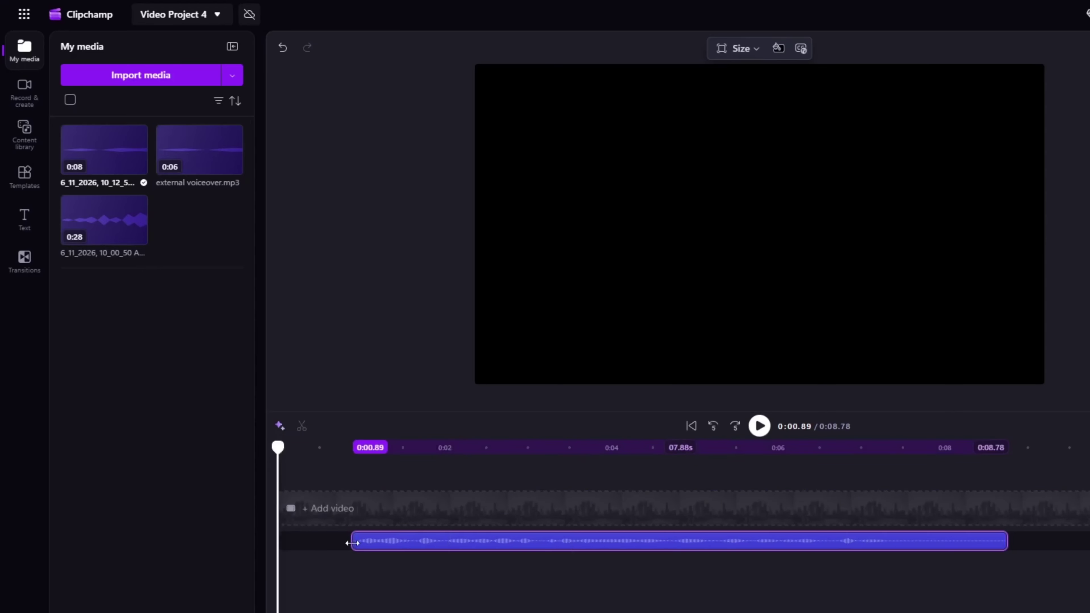
{"action": "left_click_drag", "start_coordinate": [352, 543], "coordinate": [350, 542]}
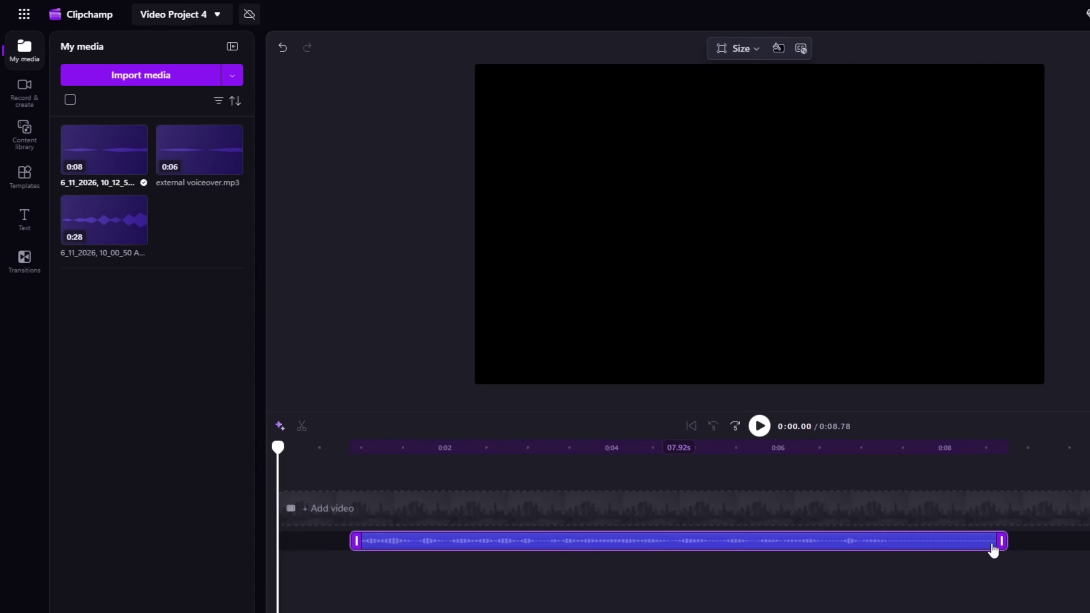
{"action": "left_click_drag", "start_coordinate": [992, 545], "coordinate": [889, 554]}
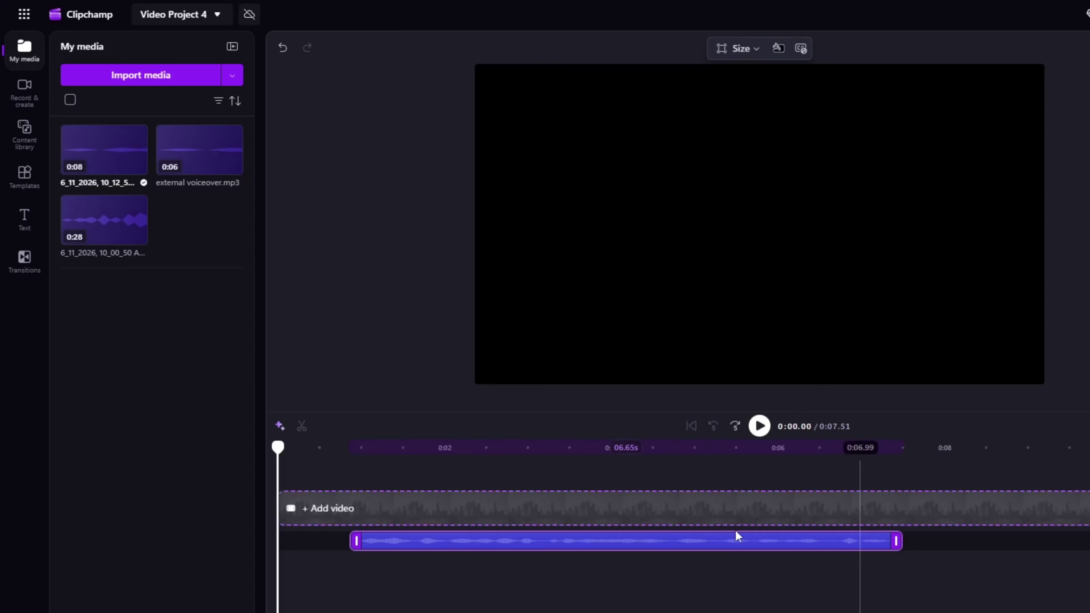
{"action": "left_click_drag", "start_coordinate": [683, 550], "coordinate": [601, 555]}
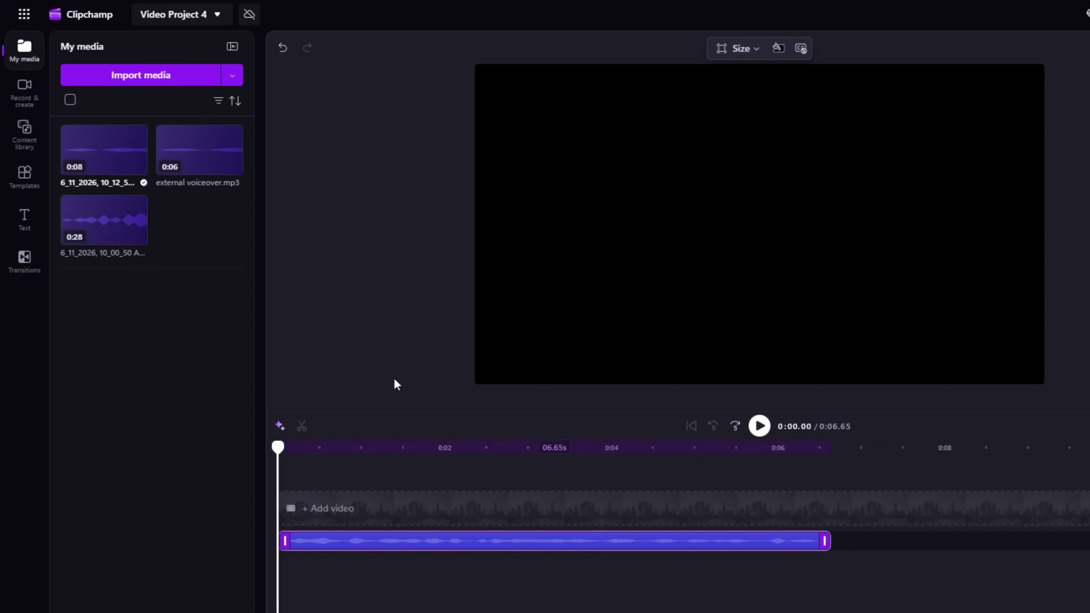
Run the Auto cut AI suggestion to check the voiceover for pauses and filler words.
{"action": "left_click", "coordinate": [285, 427]}
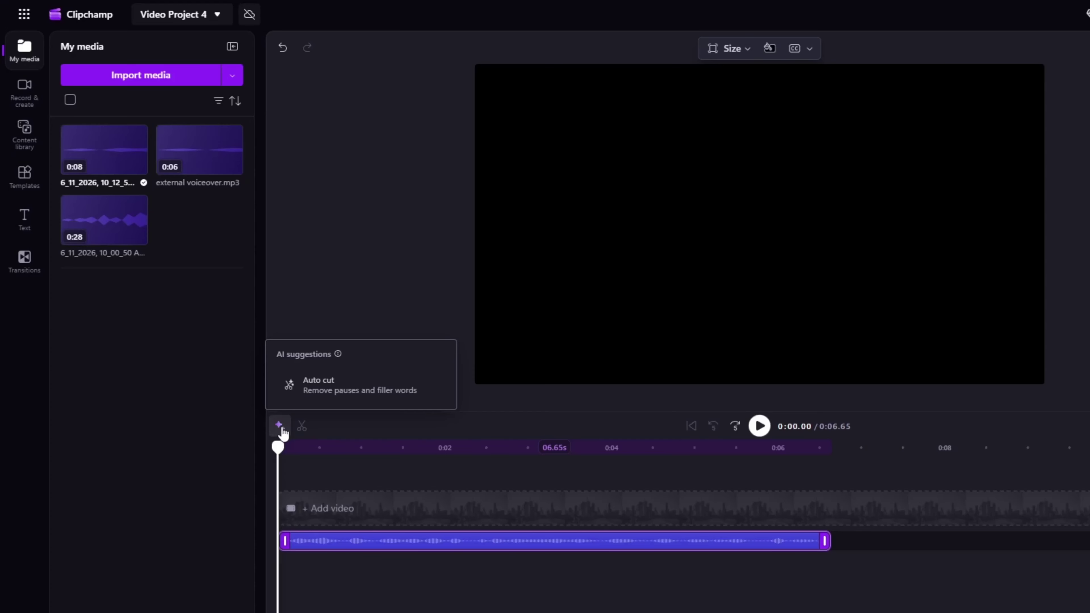
{"action": "left_click", "coordinate": [323, 404]}
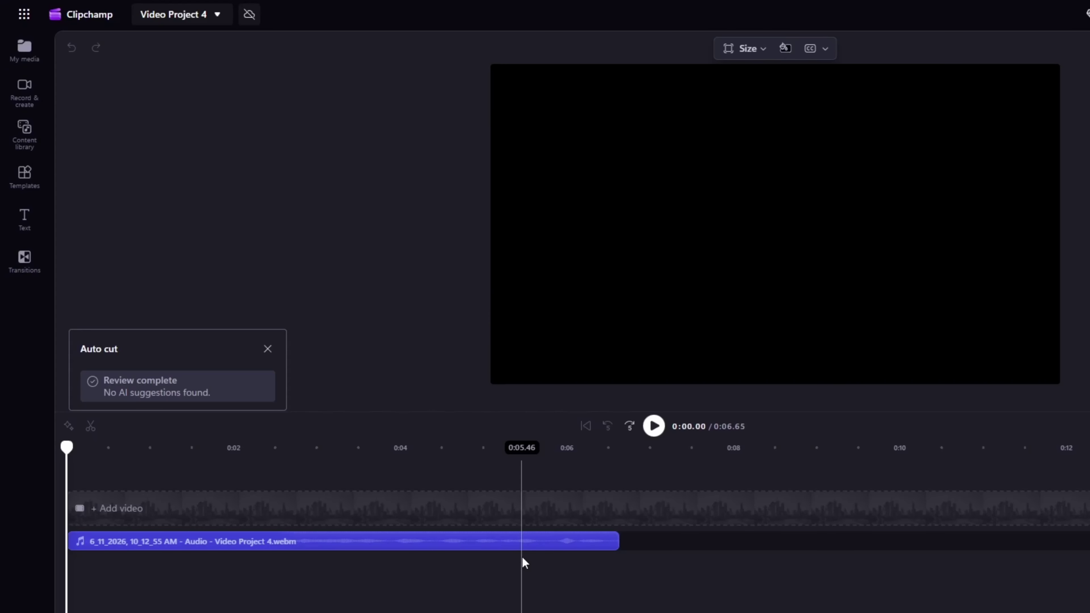
Set the voiceover clip's volume to 130% and play part of it back to check the loudness.
{"action": "left_click", "coordinate": [524, 544]}
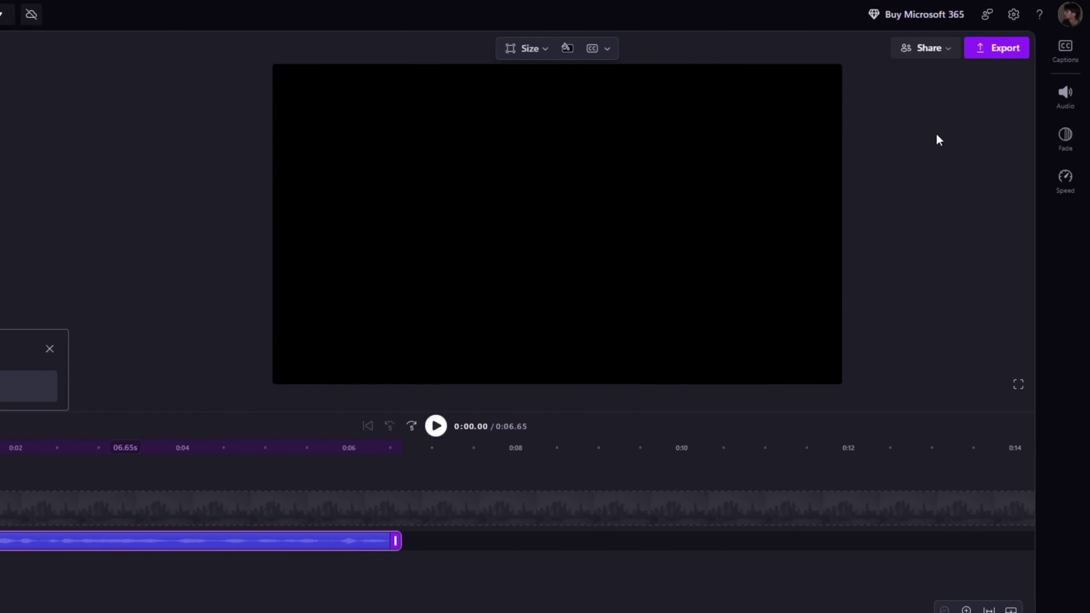
{"action": "left_click", "coordinate": [1058, 100]}
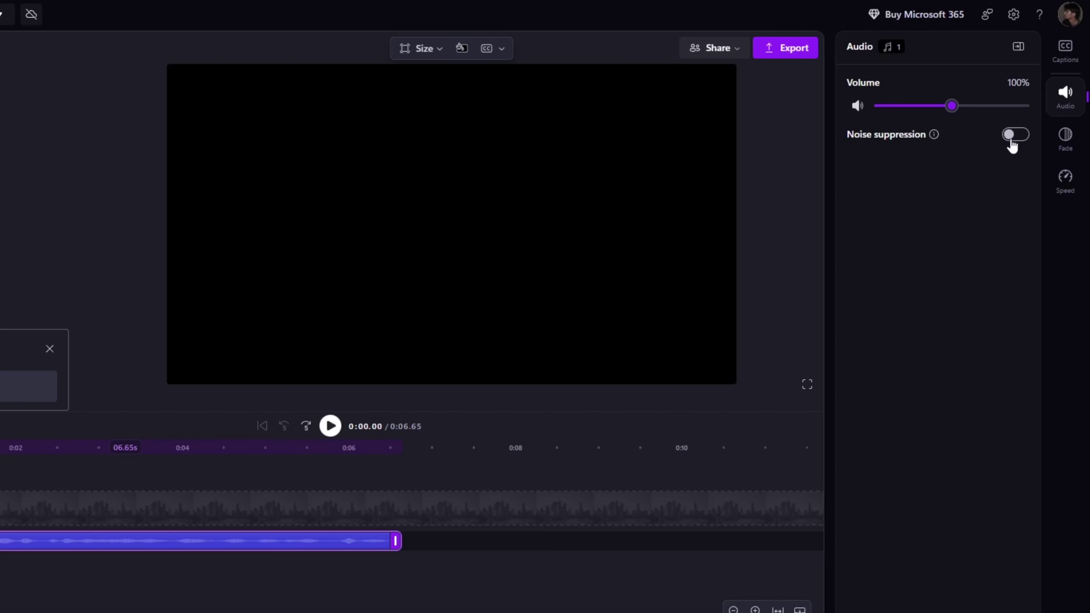
{"action": "left_click_drag", "start_coordinate": [952, 106], "coordinate": [976, 115]}
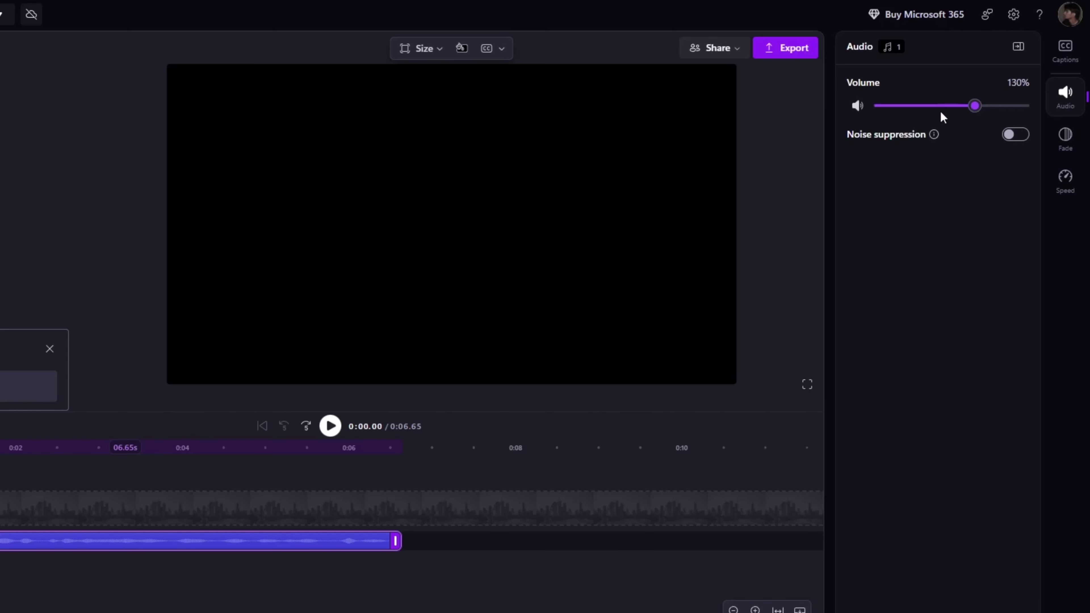
{"action": "key", "text": "space"}
{"action": "key", "text": "space"}
{"action": "key", "text": "space"}
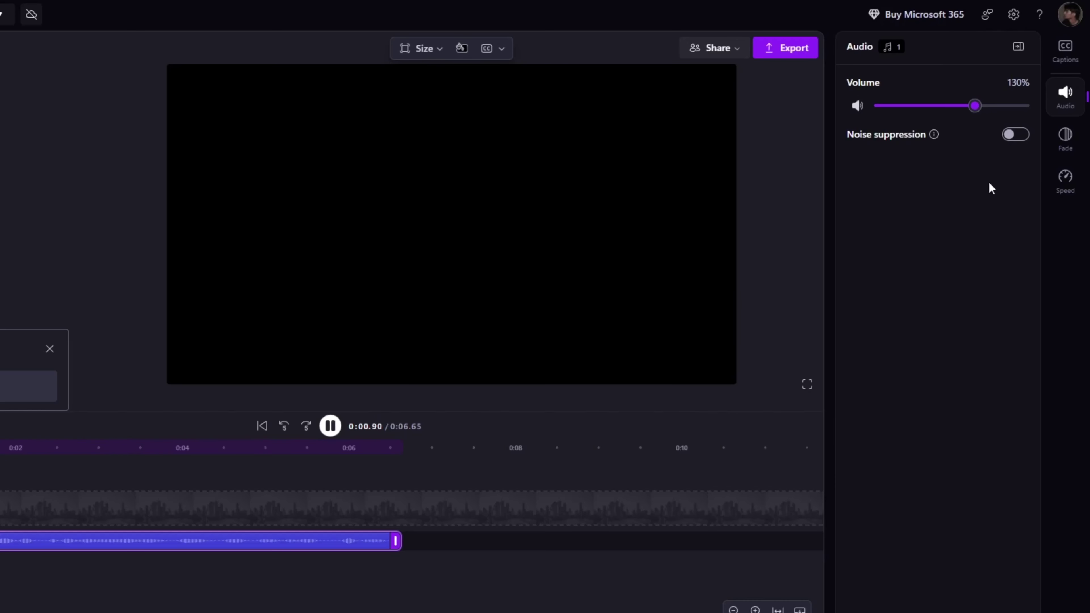
{"action": "key", "text": "space"}
Enable noise suppression on the voiceover clip, comparing playback with it on and off, and leave it on.
{"action": "left_click", "coordinate": [1015, 141]}
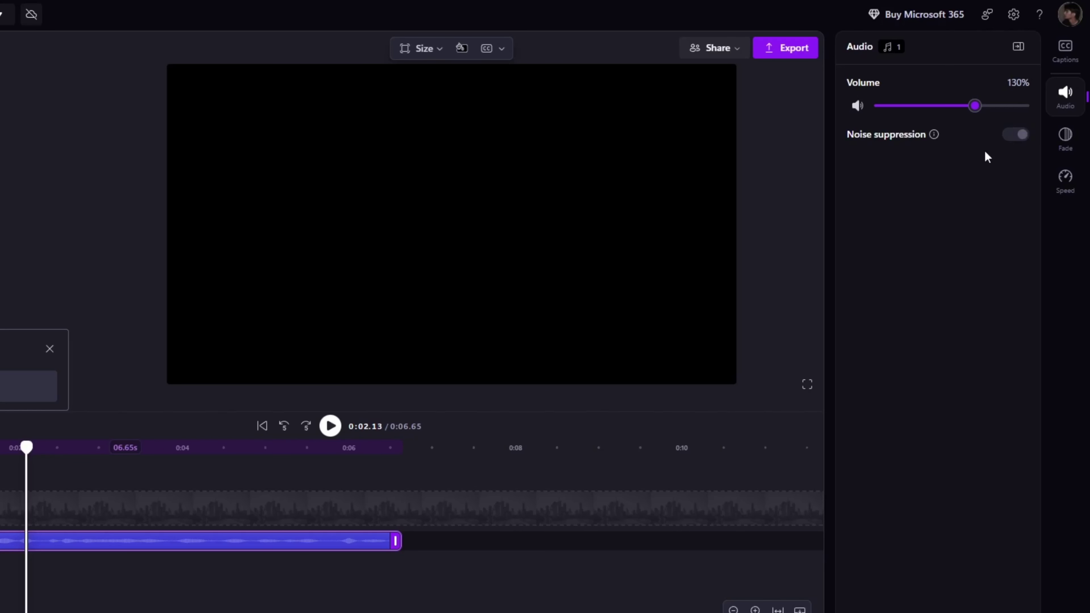
{"action": "key", "text": "space"}
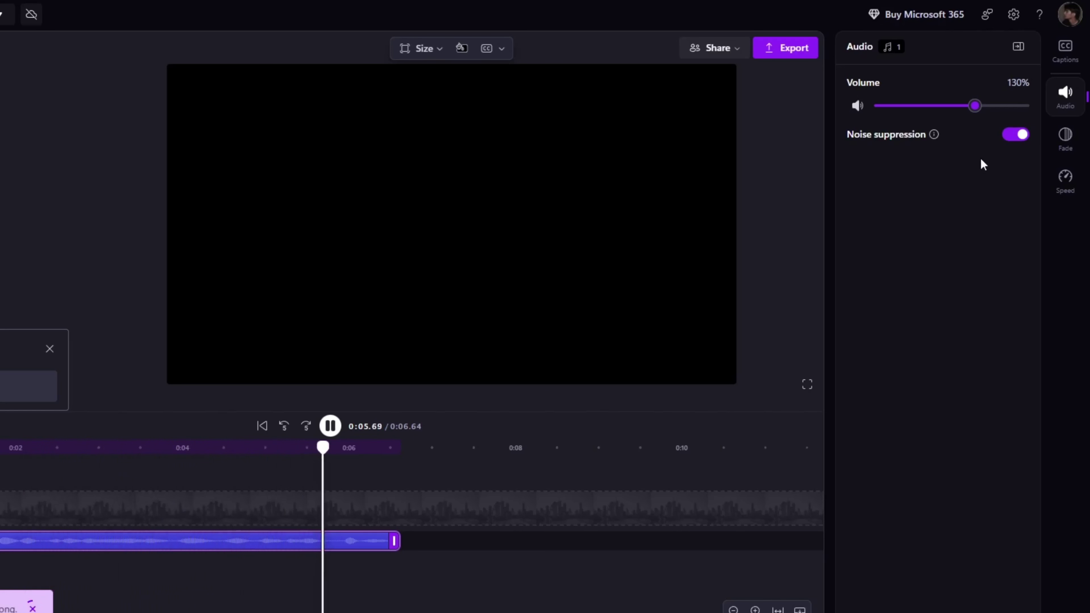
{"action": "key", "text": "space"}
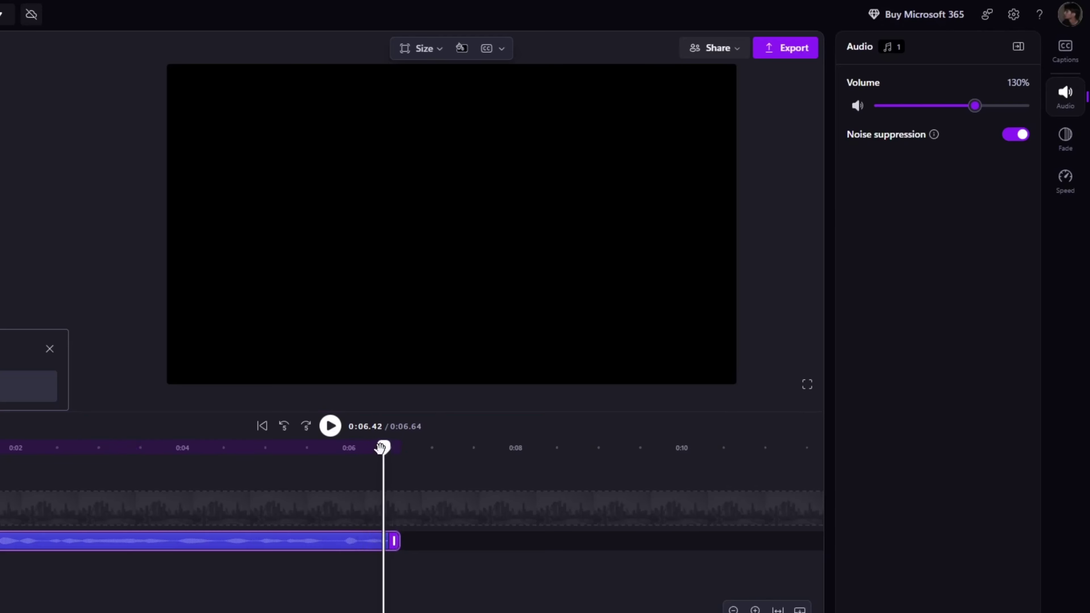
{"action": "left_click", "coordinate": [220, 448]}
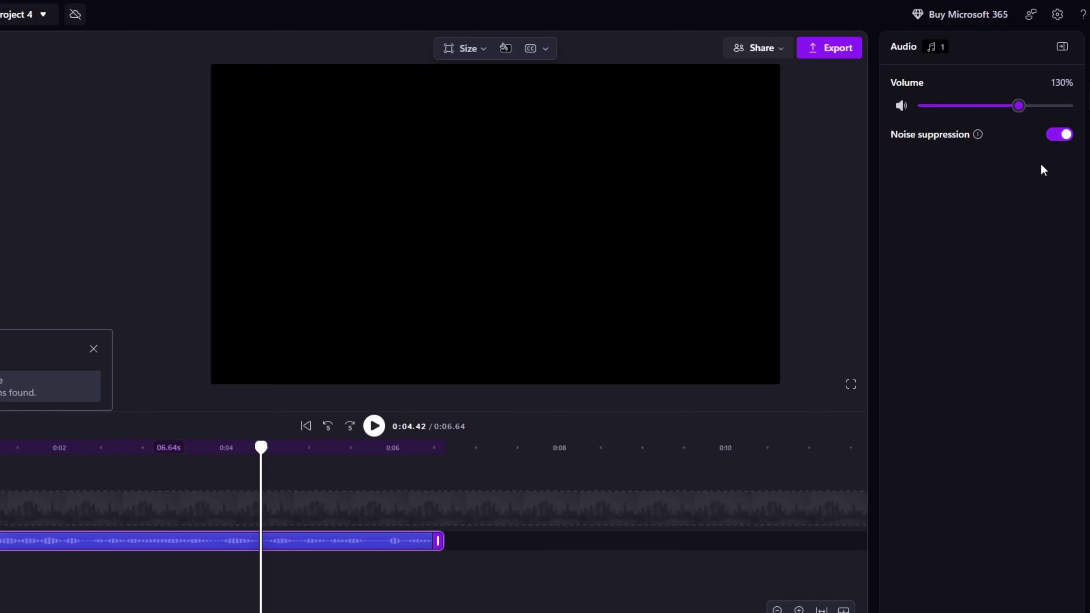
{"action": "key", "text": "space"}
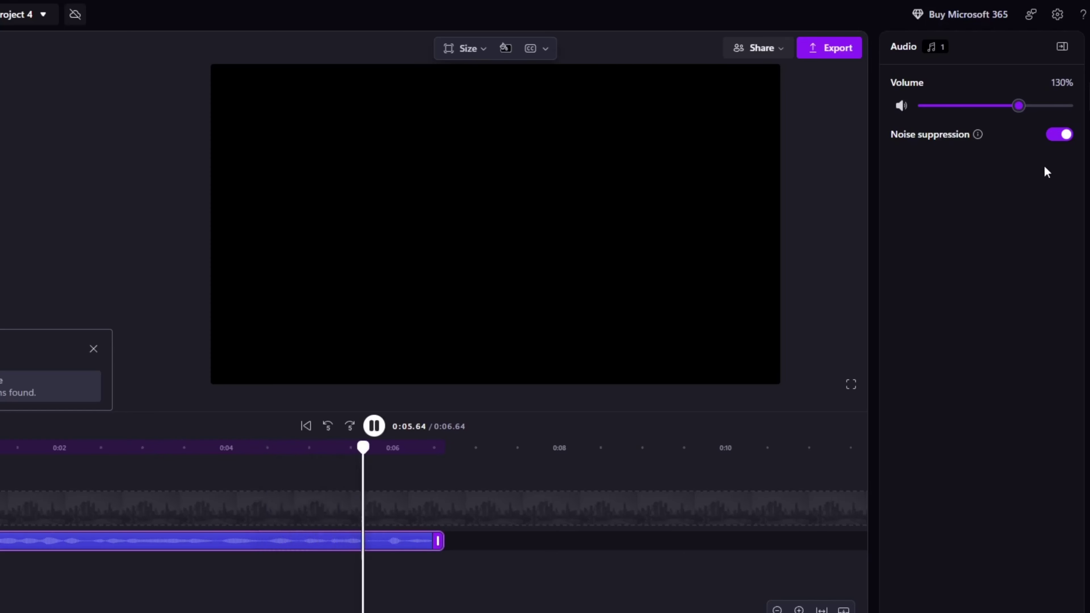
{"action": "left_click", "coordinate": [1059, 134]}
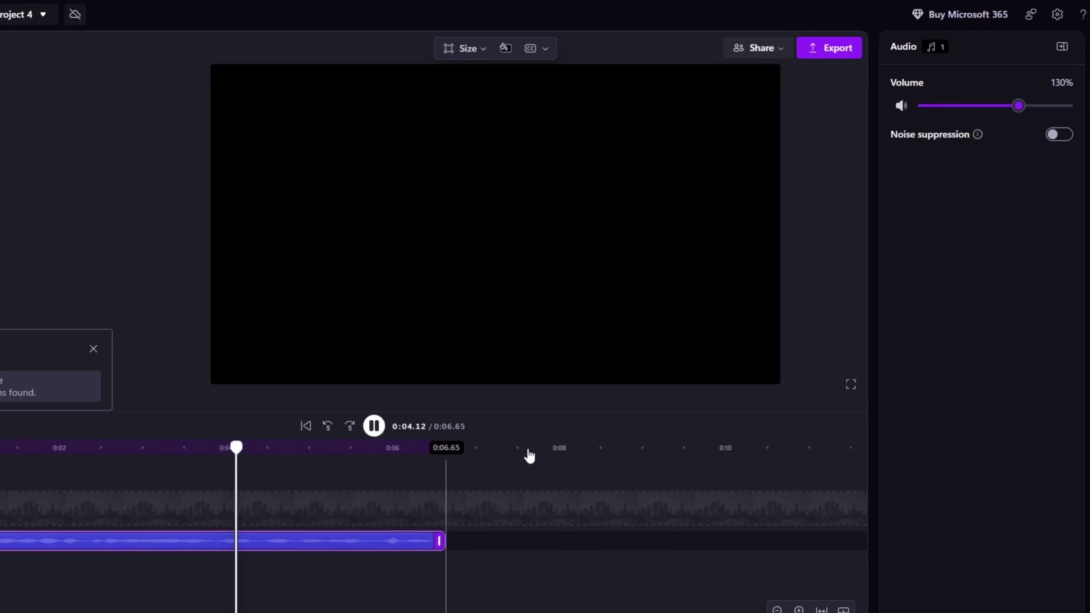
{"action": "left_click", "coordinate": [1058, 134]}
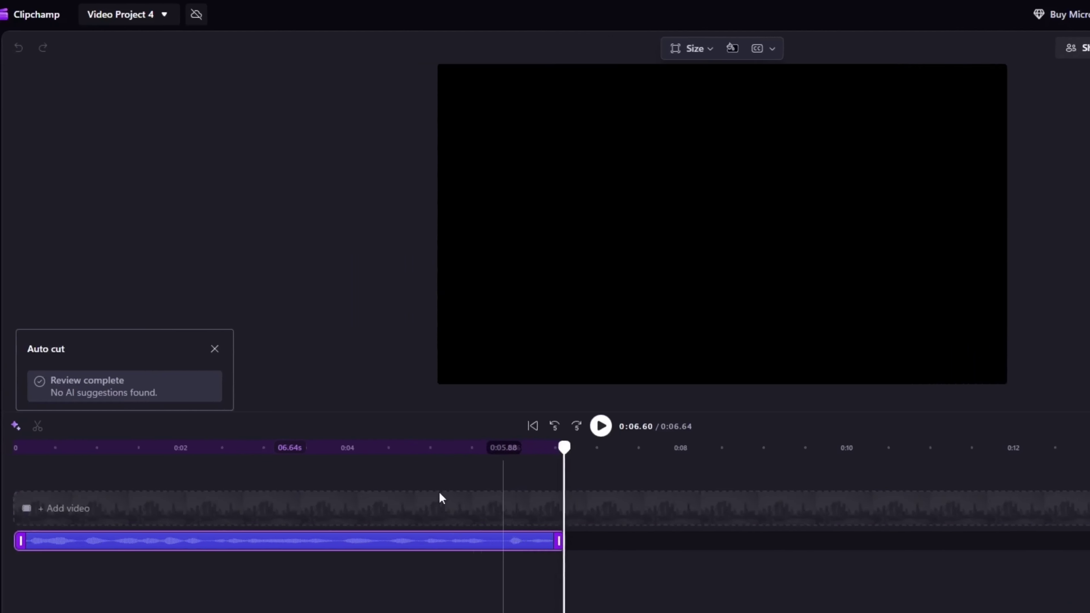
Show the project's video media for the empty video track and leave the voiceover clip deselected.
{"action": "left_click", "coordinate": [419, 511]}
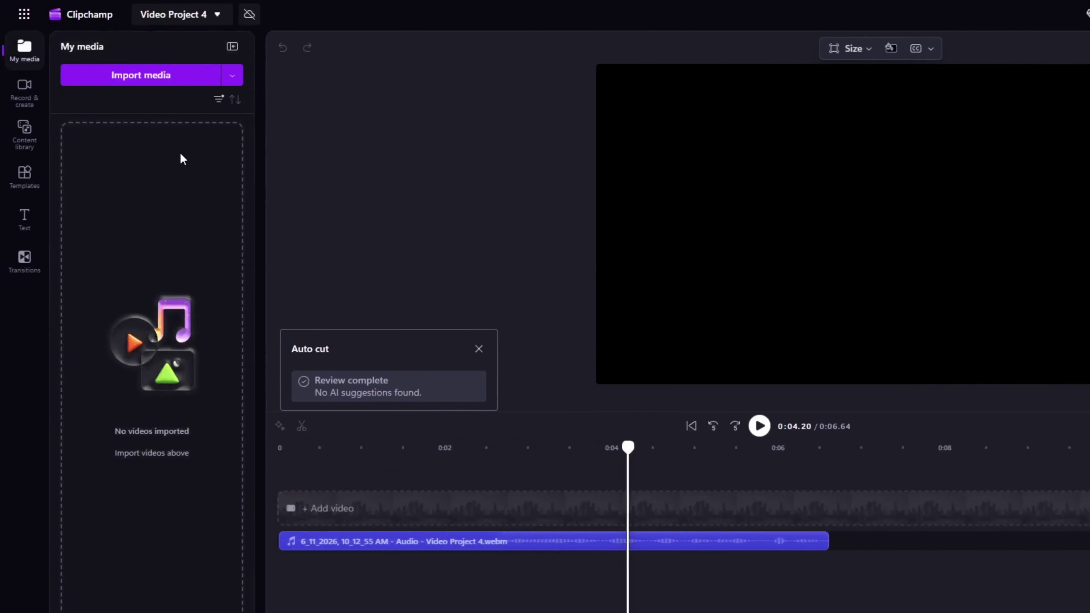
{"action": "left_click", "coordinate": [628, 539]}
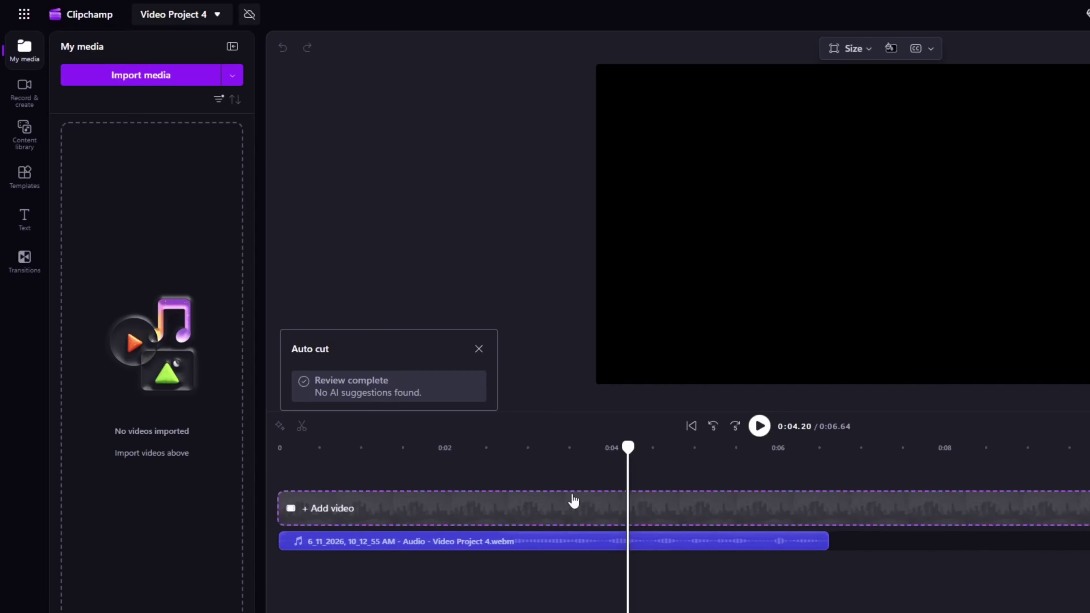
{"action": "left_click", "coordinate": [358, 271]}
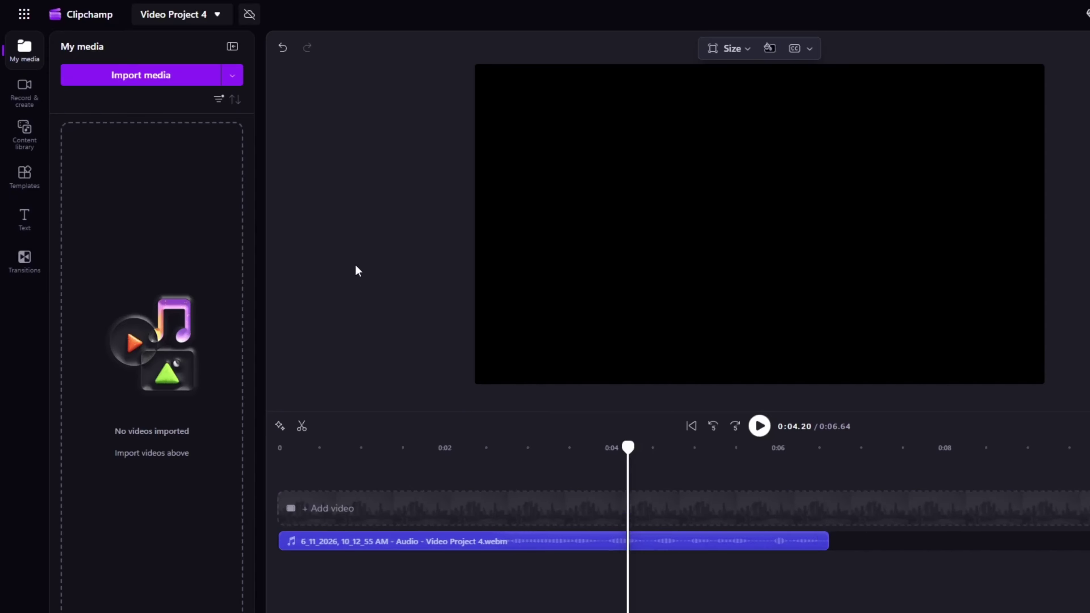